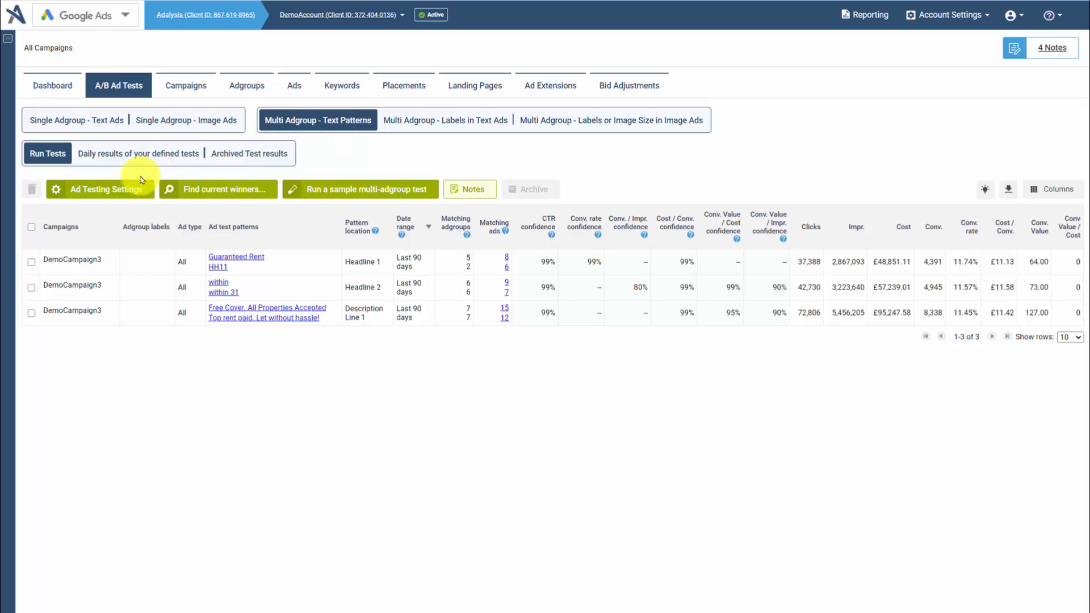
# - Set up a find-current-winners test covering all Search campaigns and check its performance thresholds
pyautogui.click(215, 194)
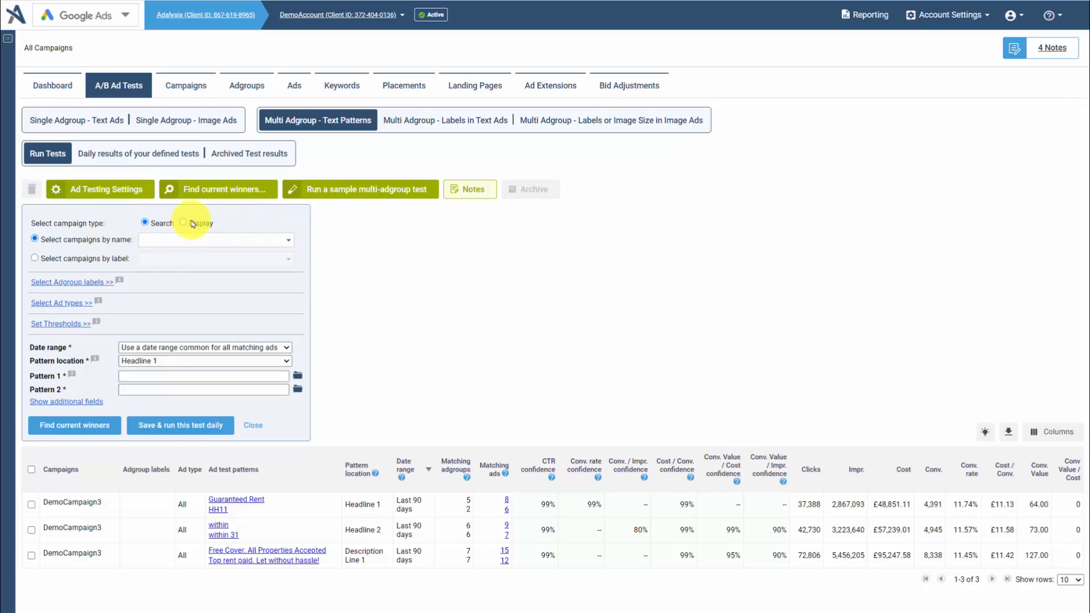
pyautogui.click(168, 244)
pyautogui.click(165, 280)
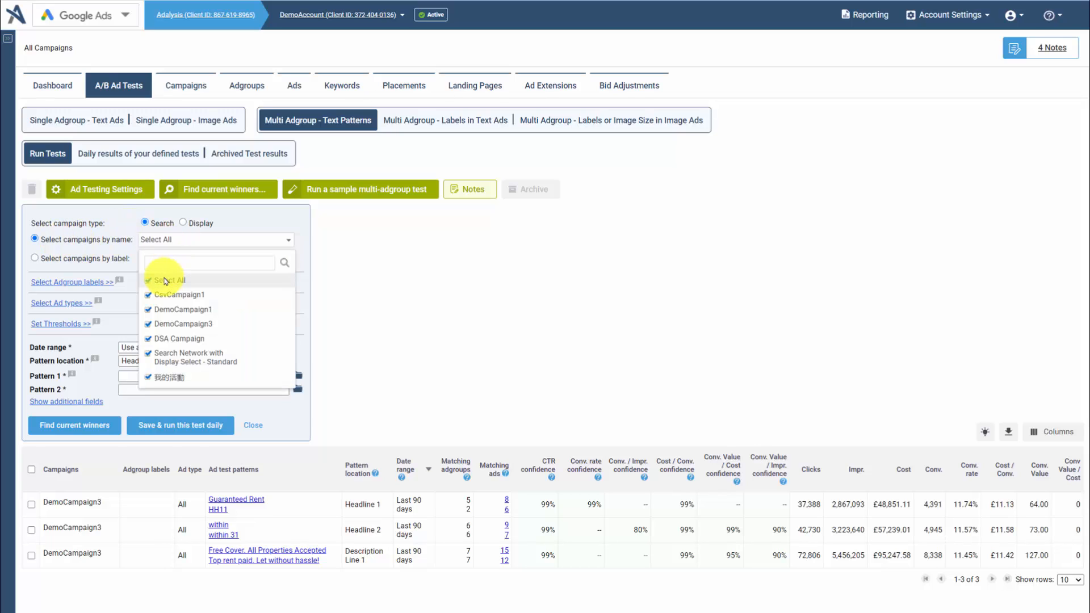
pyautogui.click(413, 300)
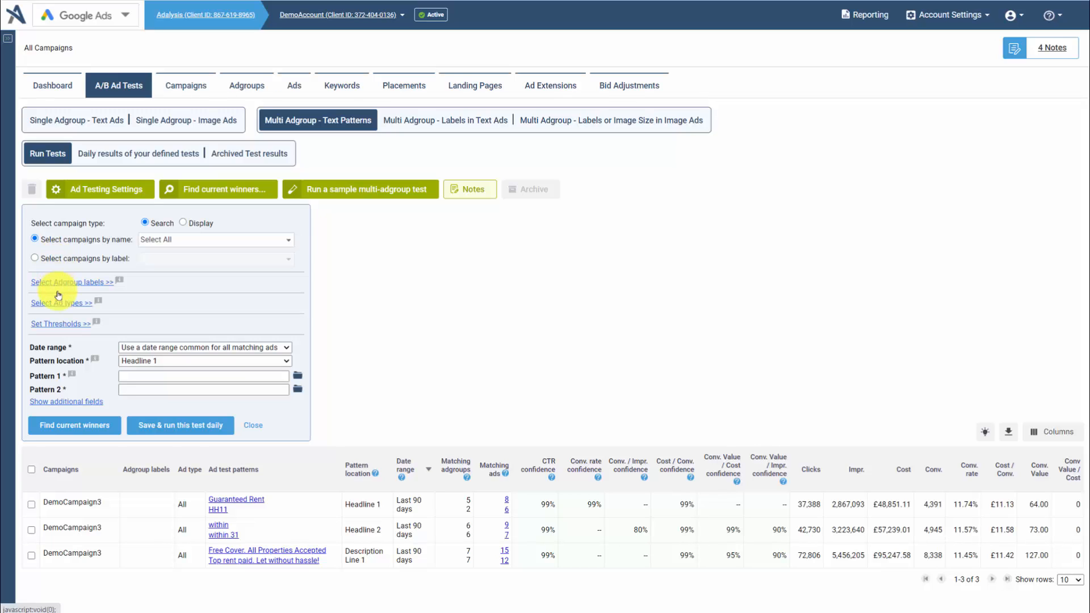
pyautogui.click(54, 326)
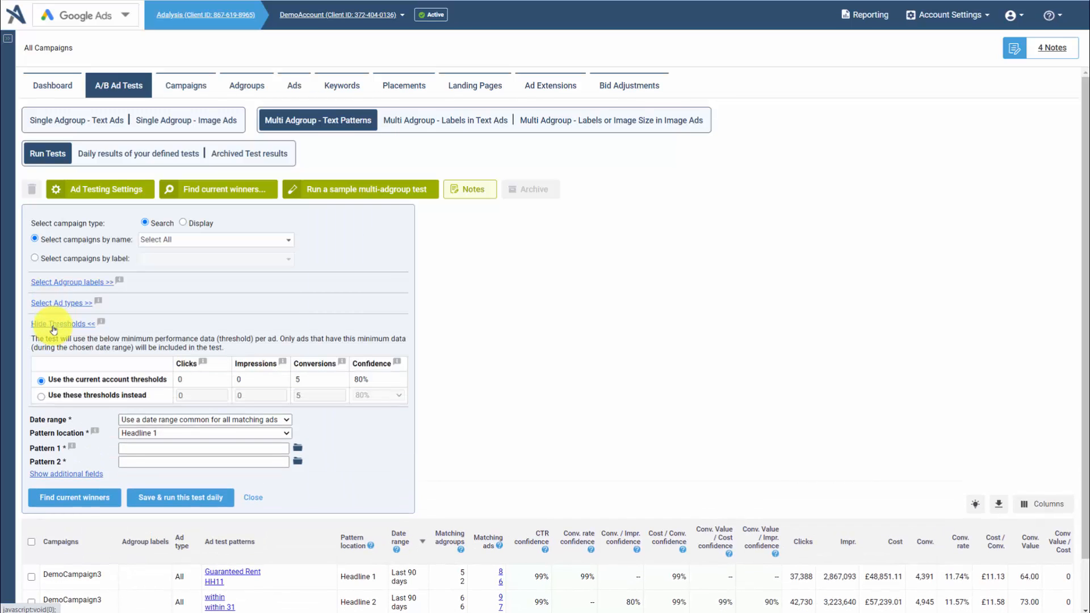
pyautogui.click(53, 327)
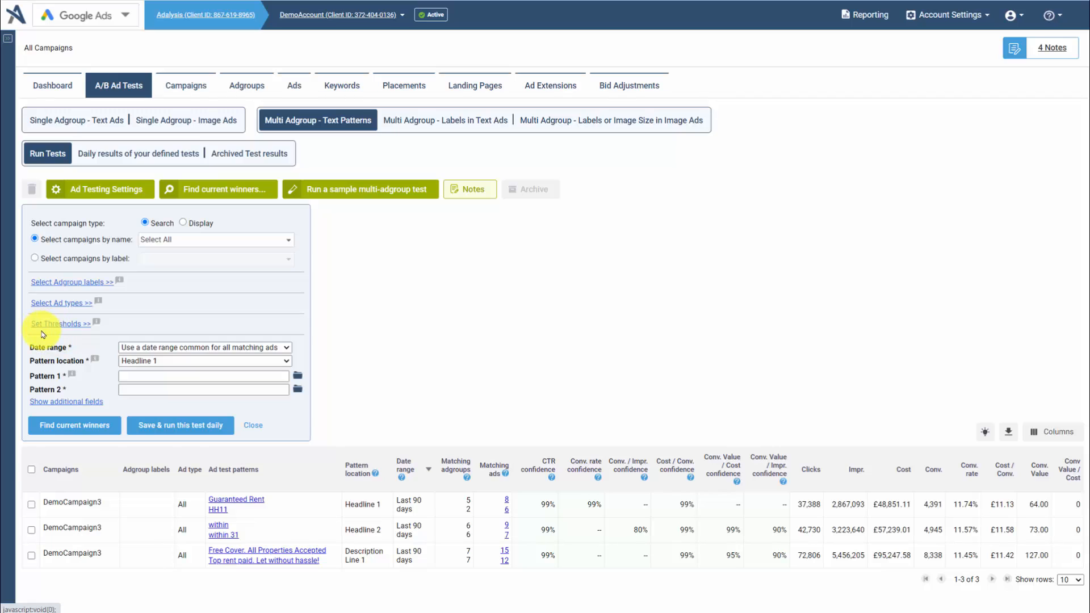
# - Set the test's date range to Last 60 days and its pattern location to Headline 2
pyautogui.click(170, 349)
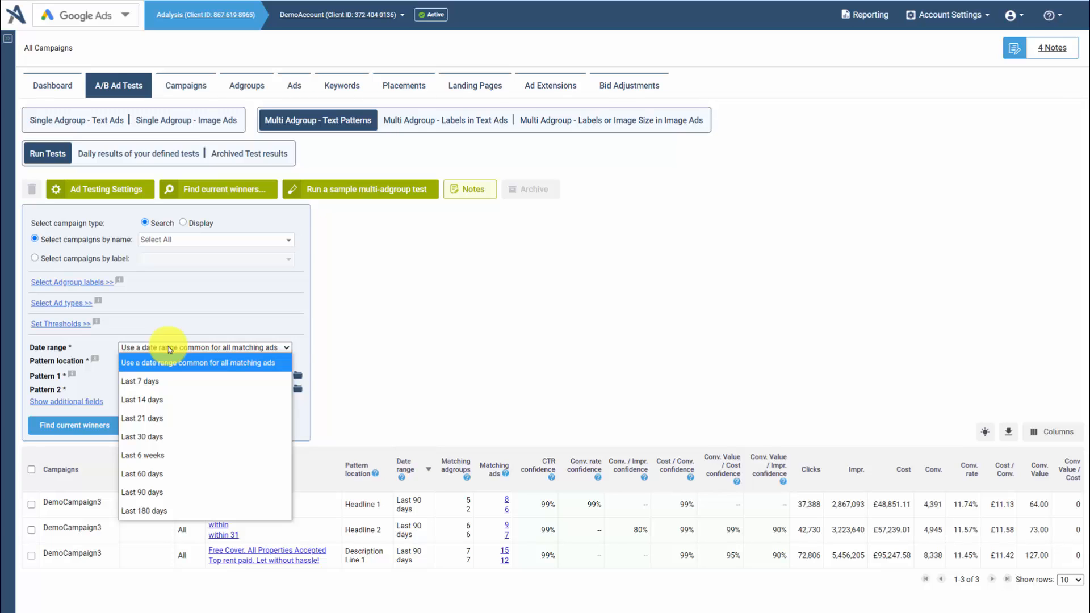
pyautogui.click(151, 474)
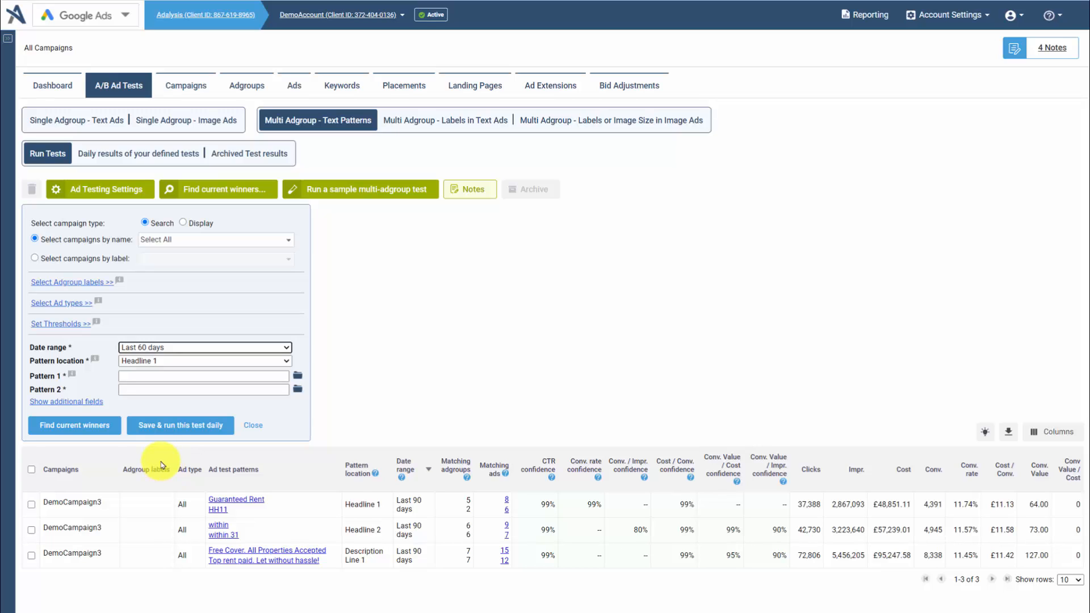
pyautogui.moveTo(95, 360)
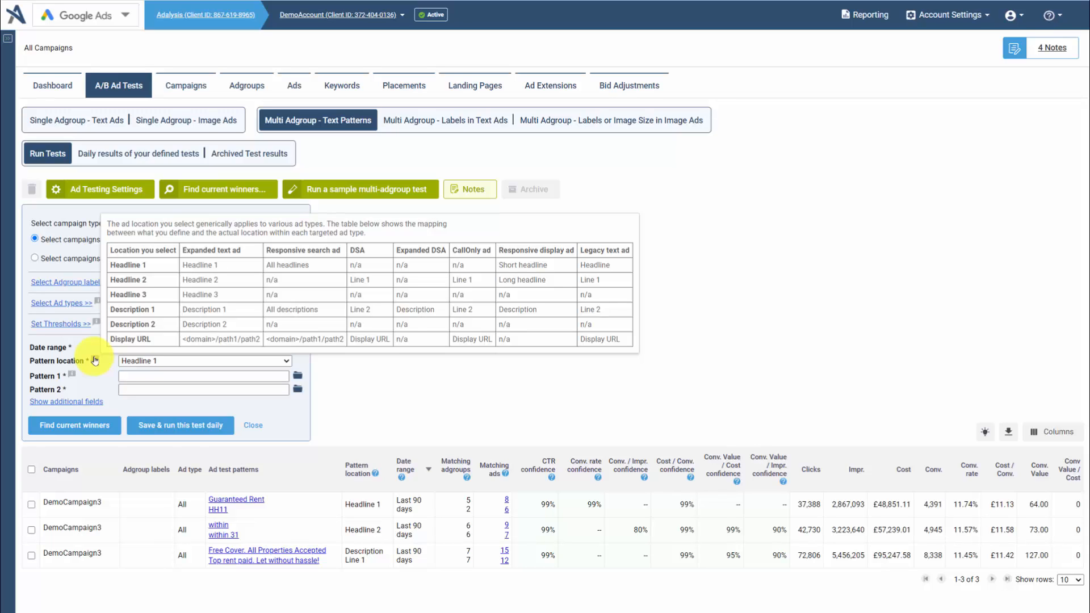
pyautogui.click(146, 361)
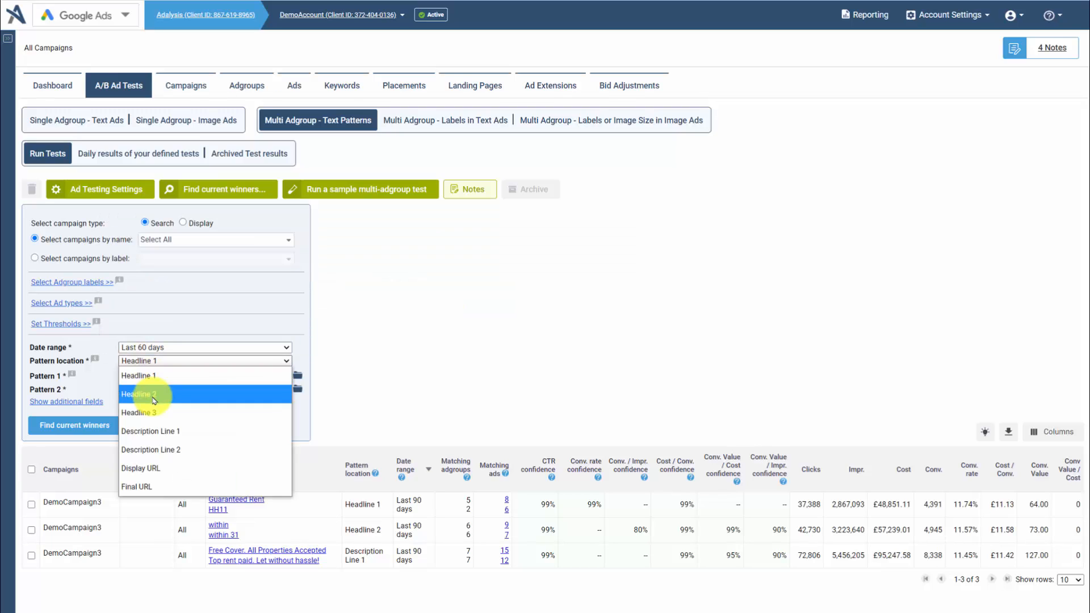
pyautogui.click(148, 394)
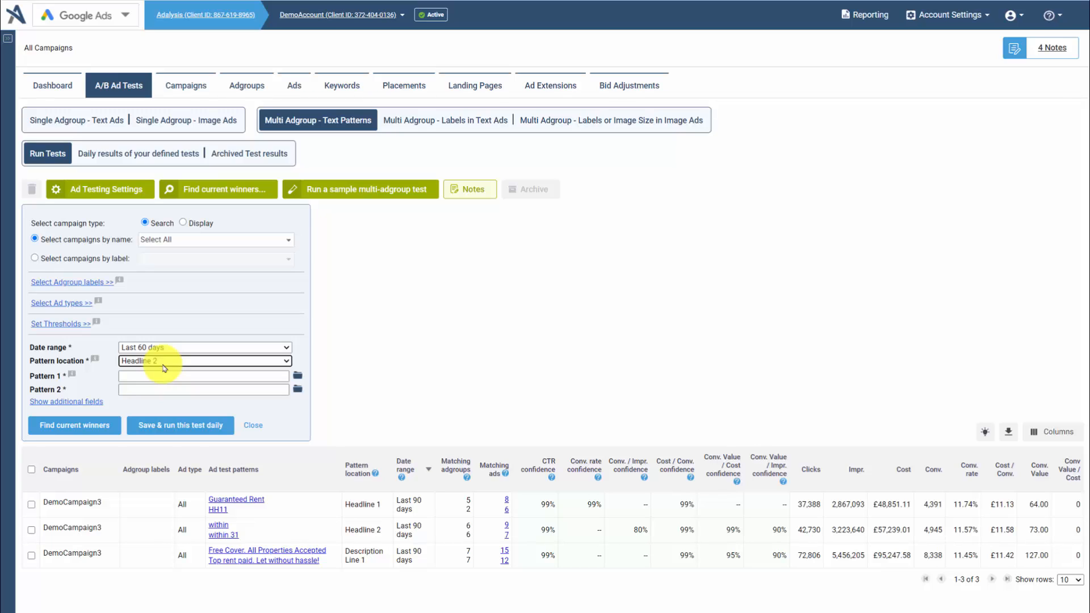
# - Sort the common patterns by occurrences in active ads and use "within" as Pattern 1
pyautogui.moveTo(74, 379)
pyautogui.click(298, 377)
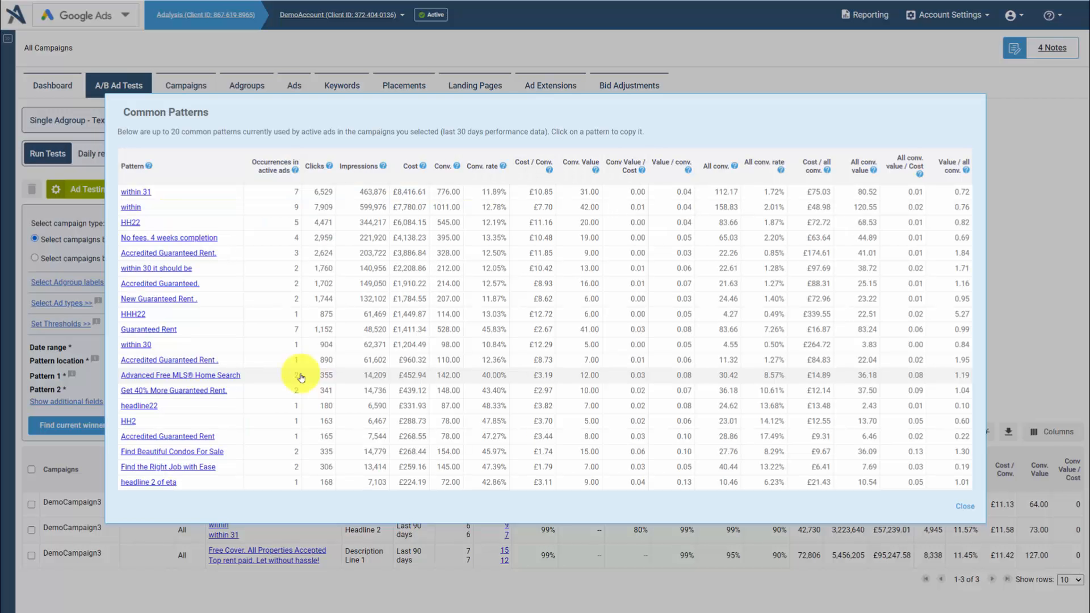
pyautogui.click(280, 163)
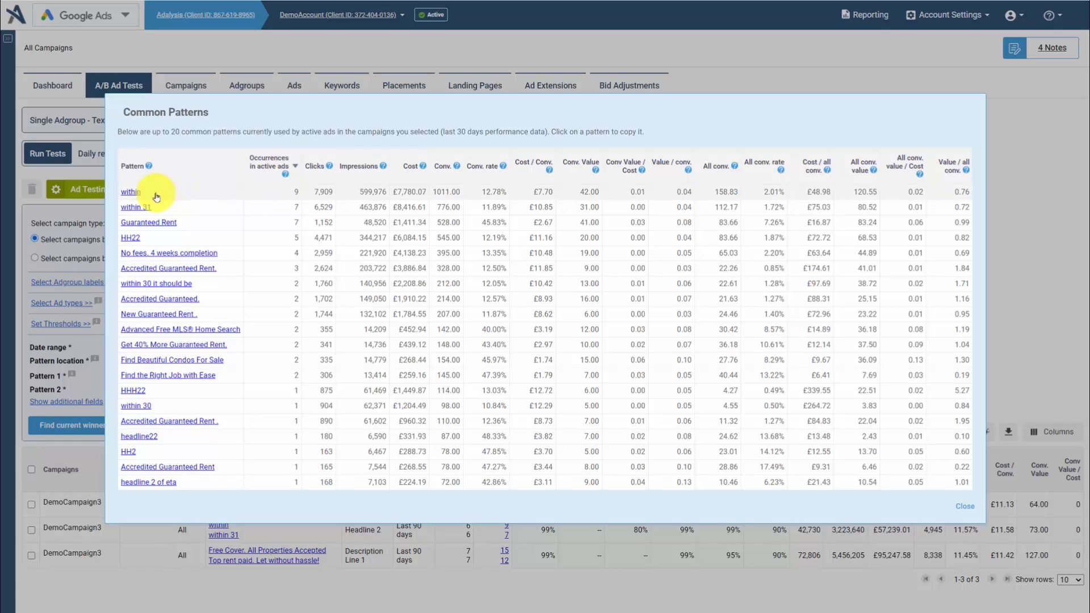
pyautogui.click(131, 192)
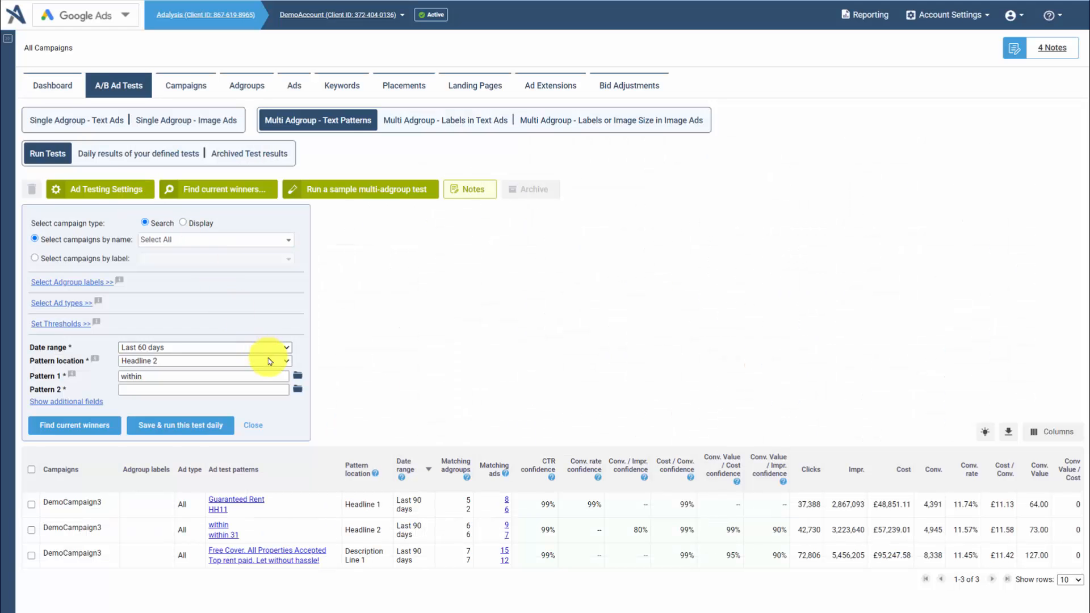
# - Choose "No fees. 4 weeks completion" as Pattern 2 from the common patterns sorted by impressions, and find the current winners
pyautogui.click(298, 390)
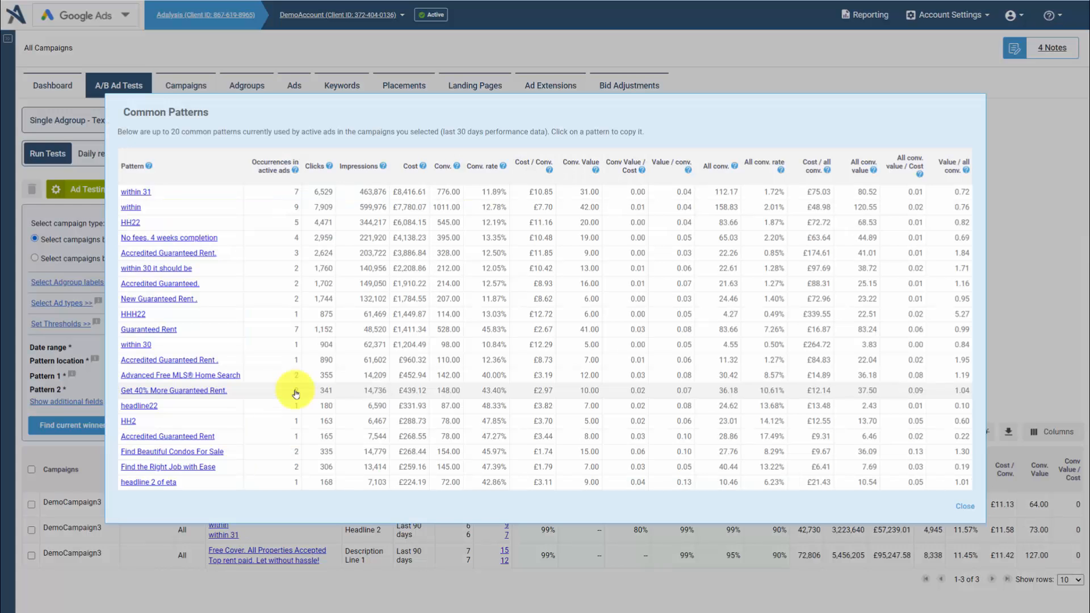
pyautogui.click(315, 166)
pyautogui.click(356, 168)
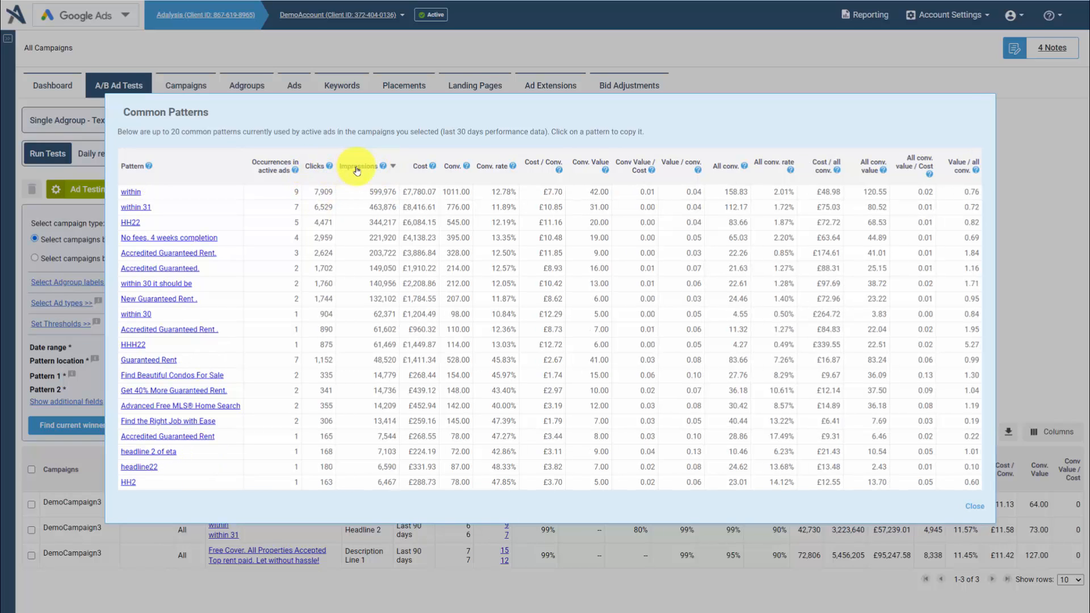
pyautogui.click(210, 238)
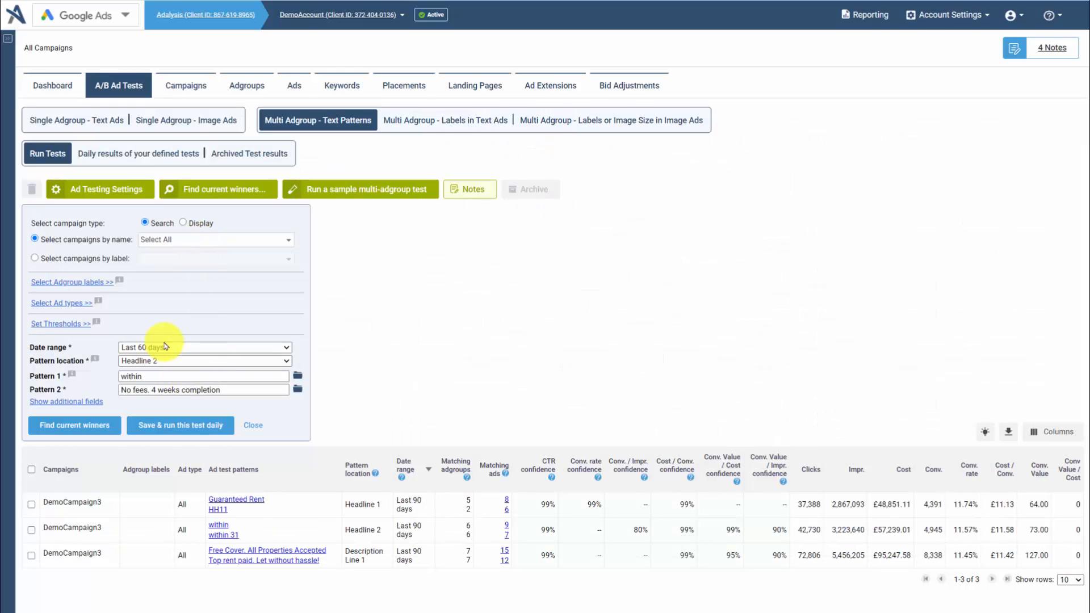
pyautogui.click(73, 425)
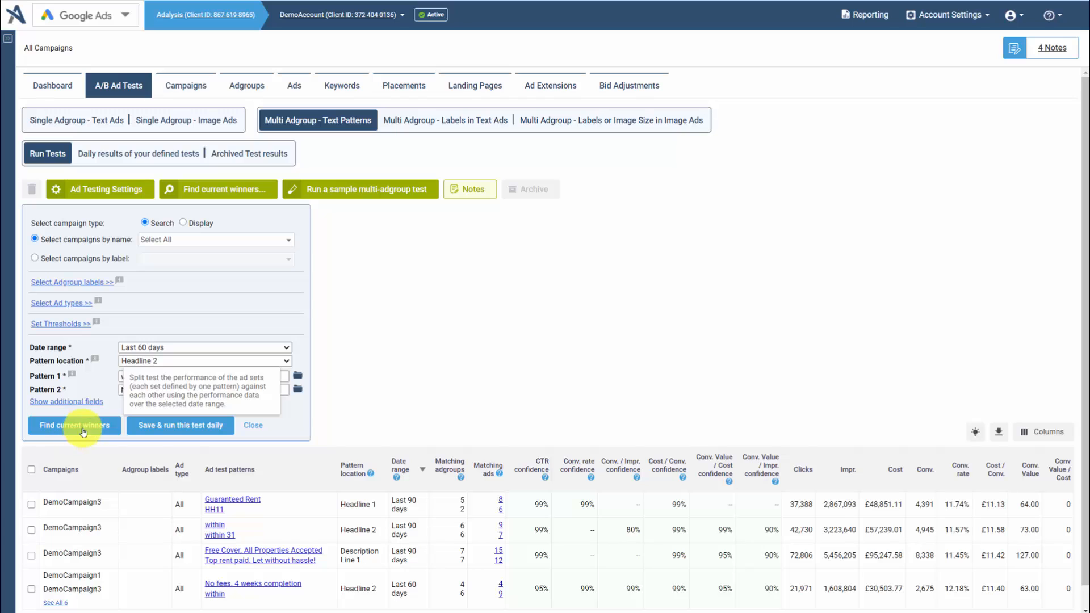
# - Examine the "No fees. 4 weeks completion" versus "within" result by Conv. rate, including the option to replace losing ads, and return to the tests
pyautogui.click(233, 585)
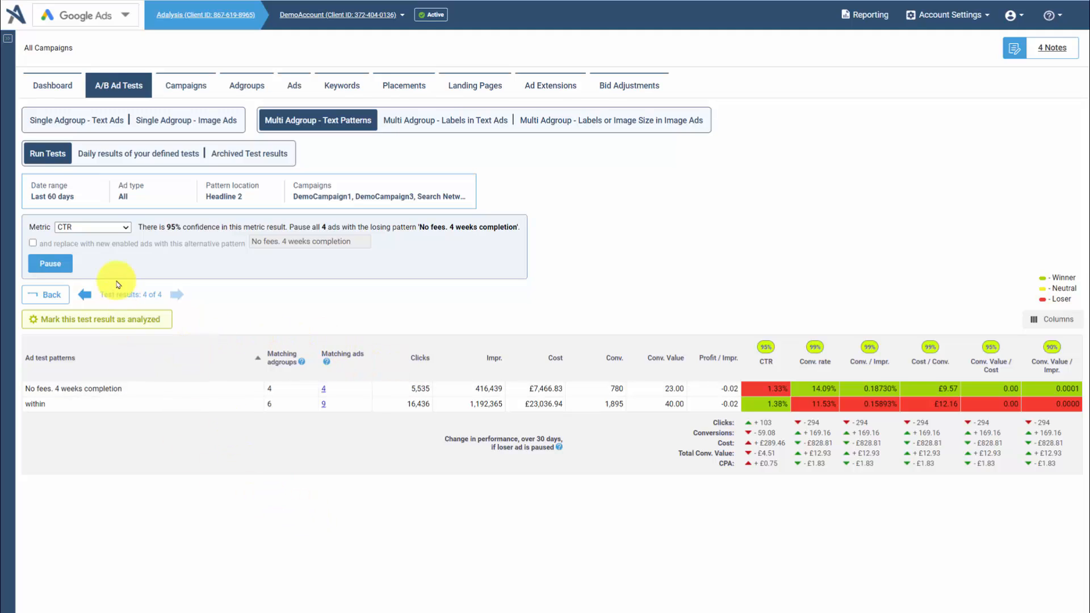
pyautogui.click(111, 228)
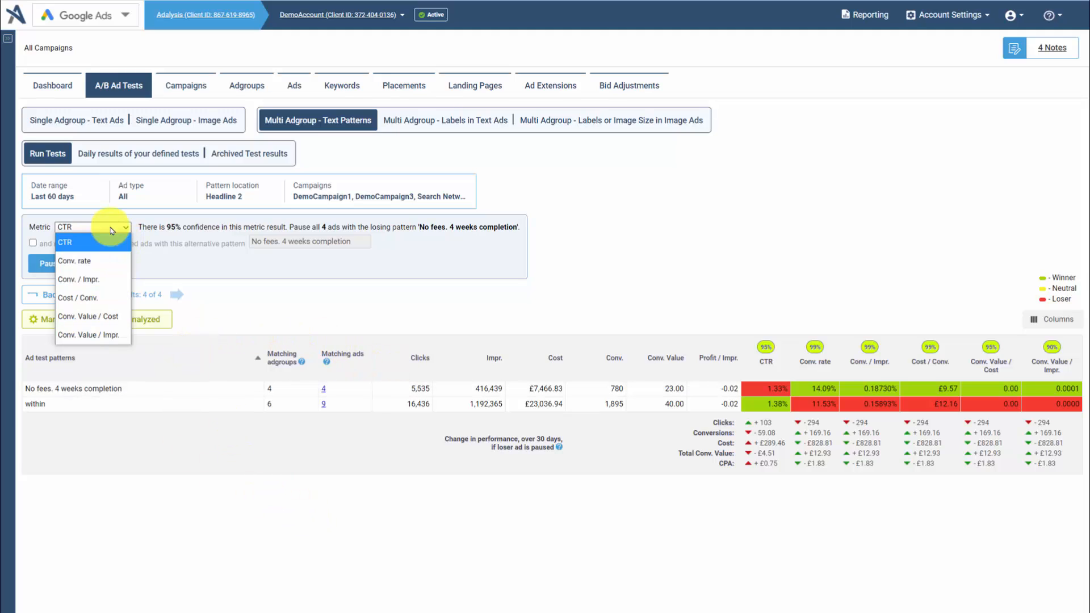
pyautogui.click(82, 260)
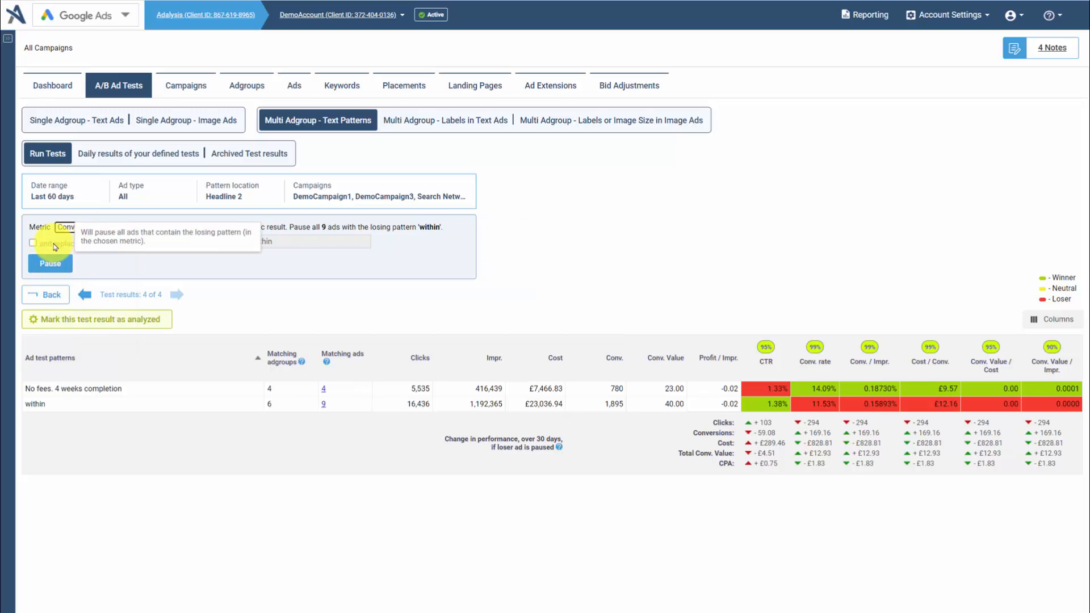
pyautogui.click(55, 246)
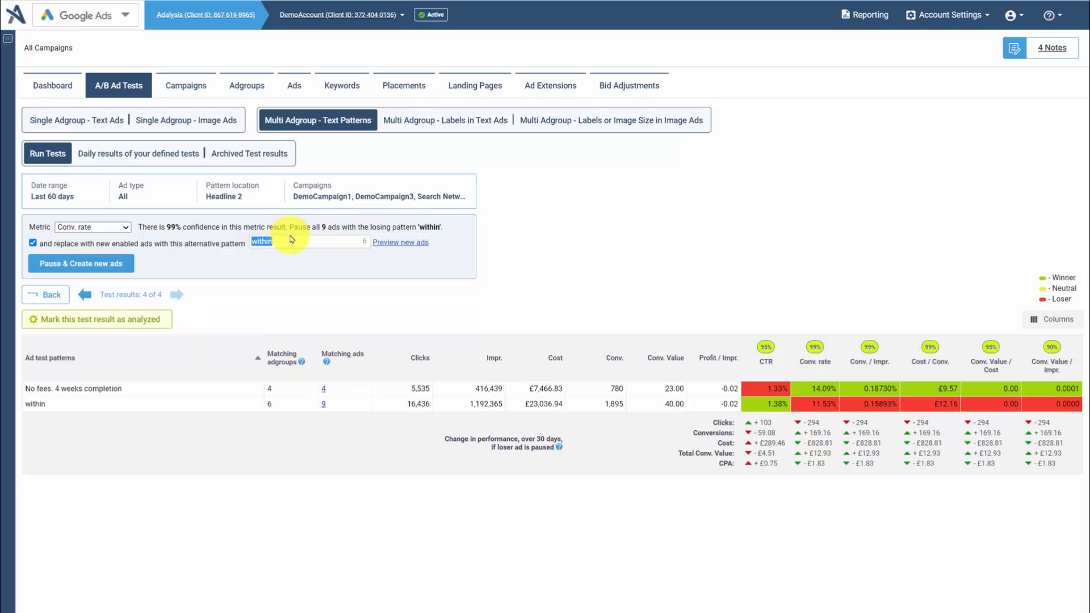
pyautogui.click(49, 295)
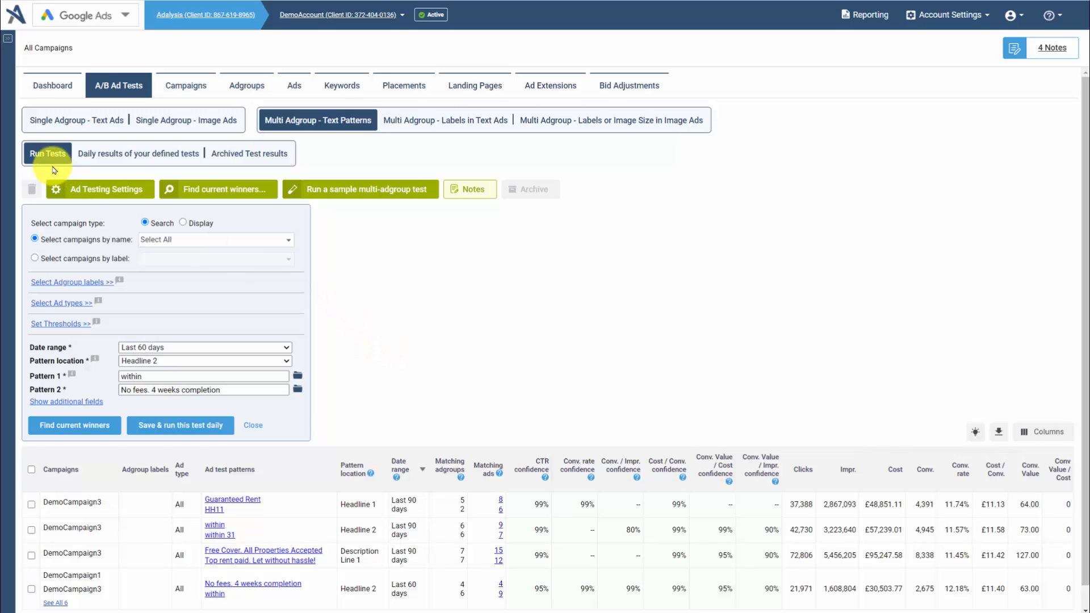
# - View the daily results of the defined automated tests and return to the run tests
pyautogui.click(154, 157)
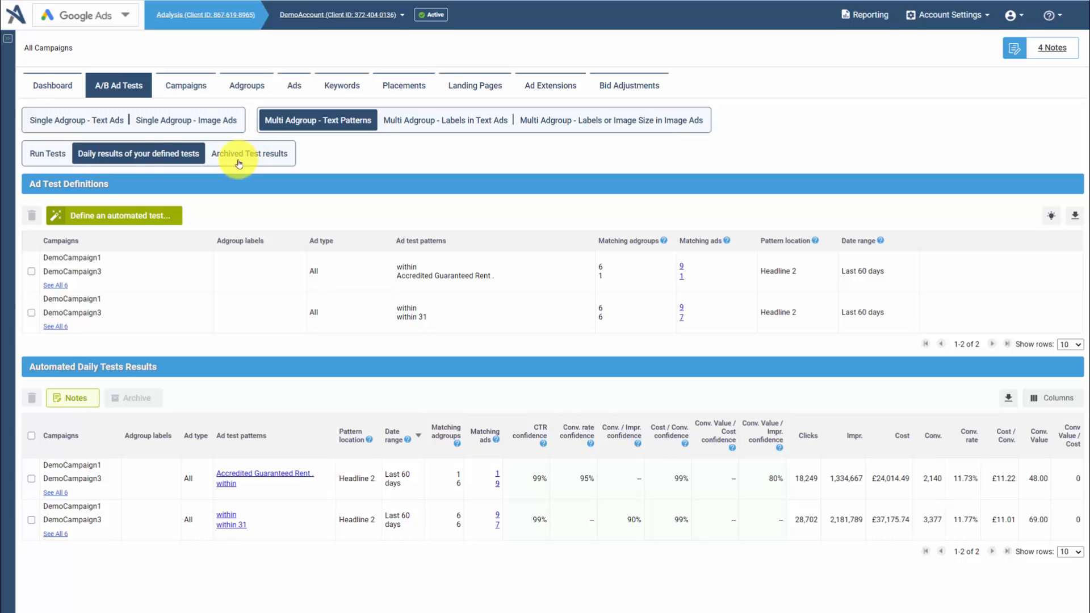
pyautogui.click(49, 158)
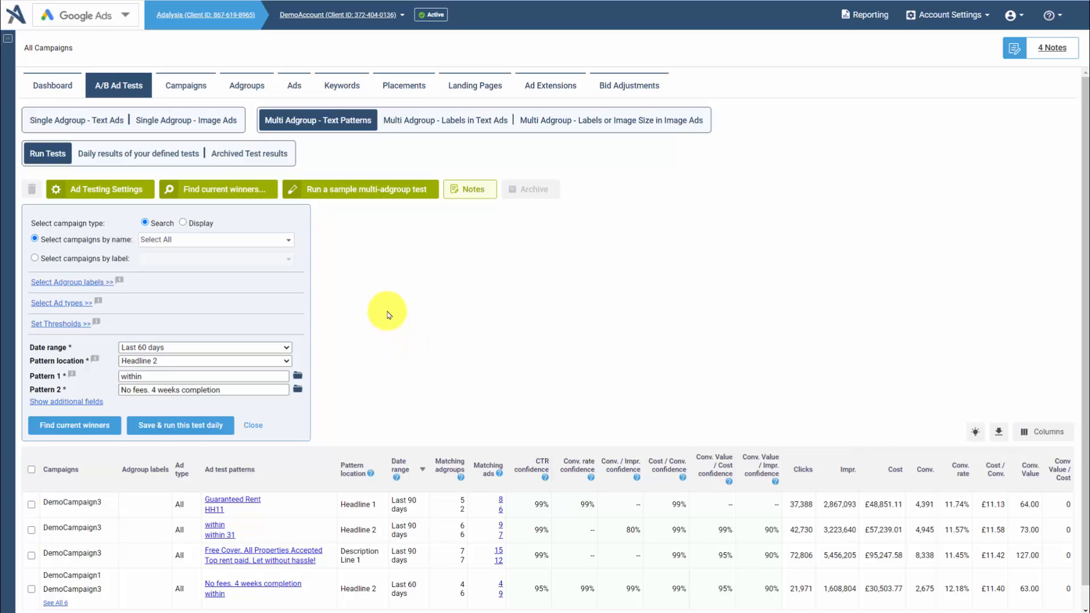
# - Examine the form for creating new ads in all ad groups on the page, and return to the A/B ad tests
pyautogui.click(246, 86)
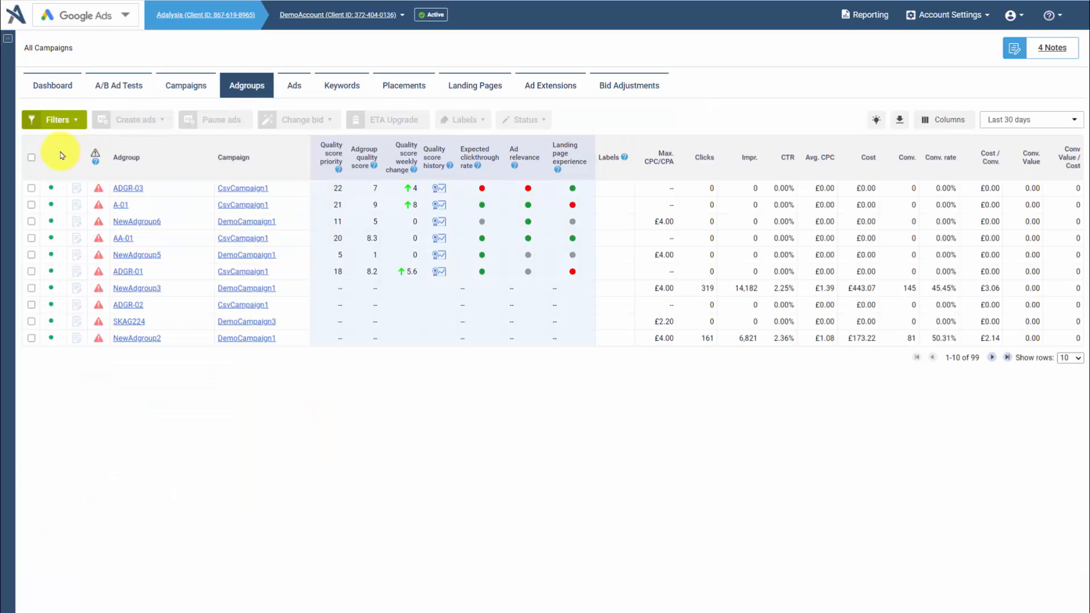
pyautogui.click(31, 157)
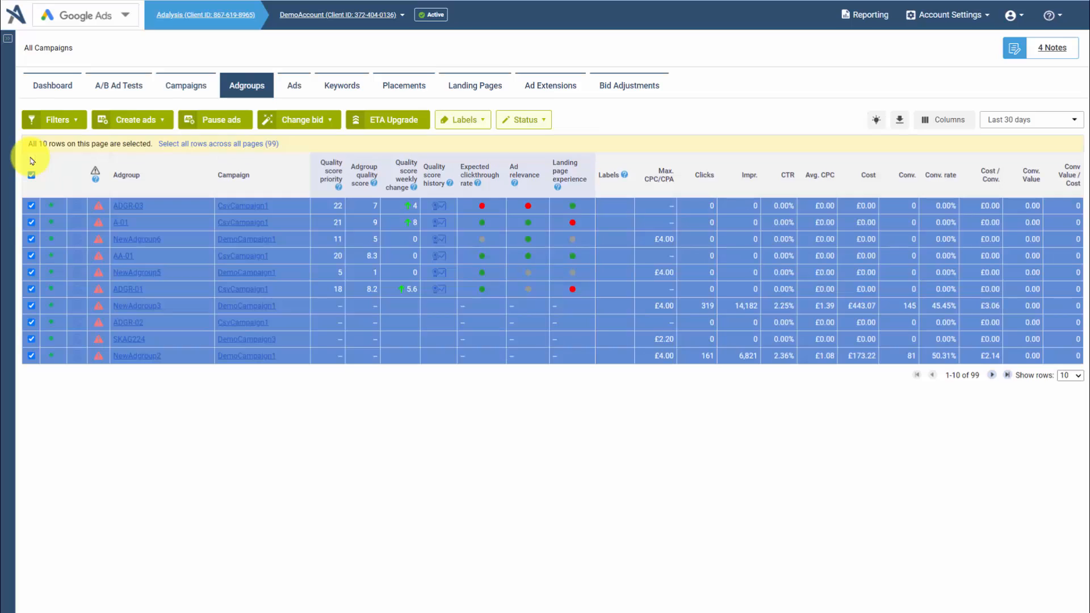
pyautogui.click(146, 130)
pyautogui.click(142, 149)
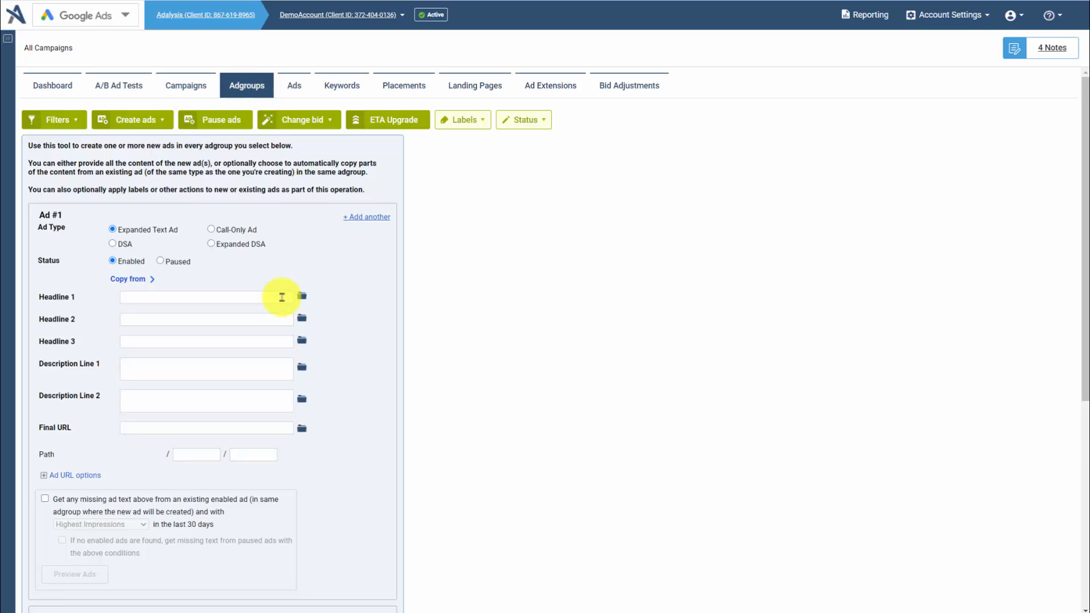
pyautogui.click(116, 84)
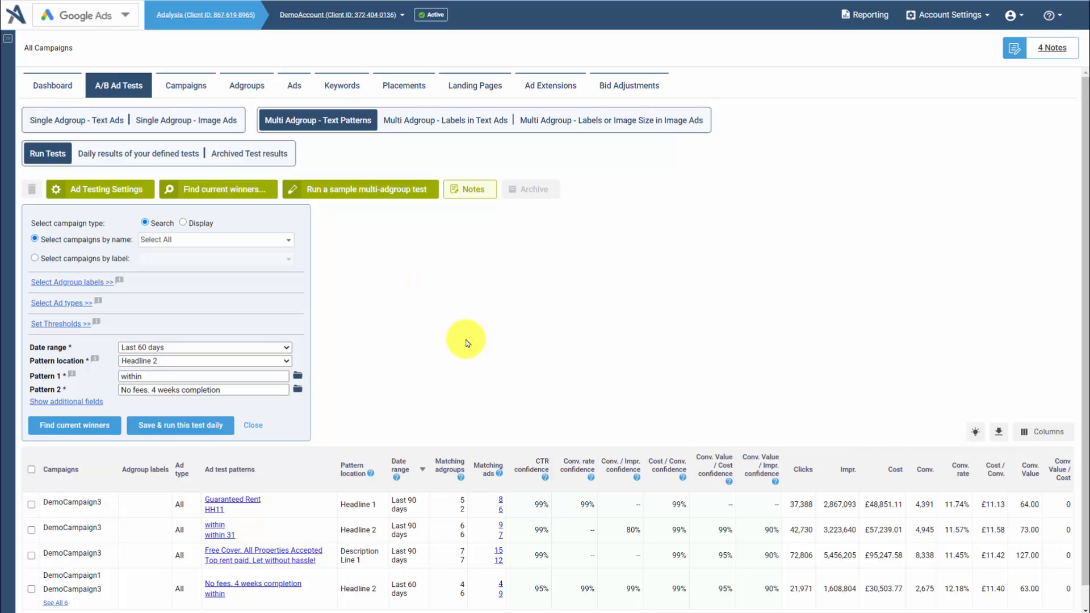